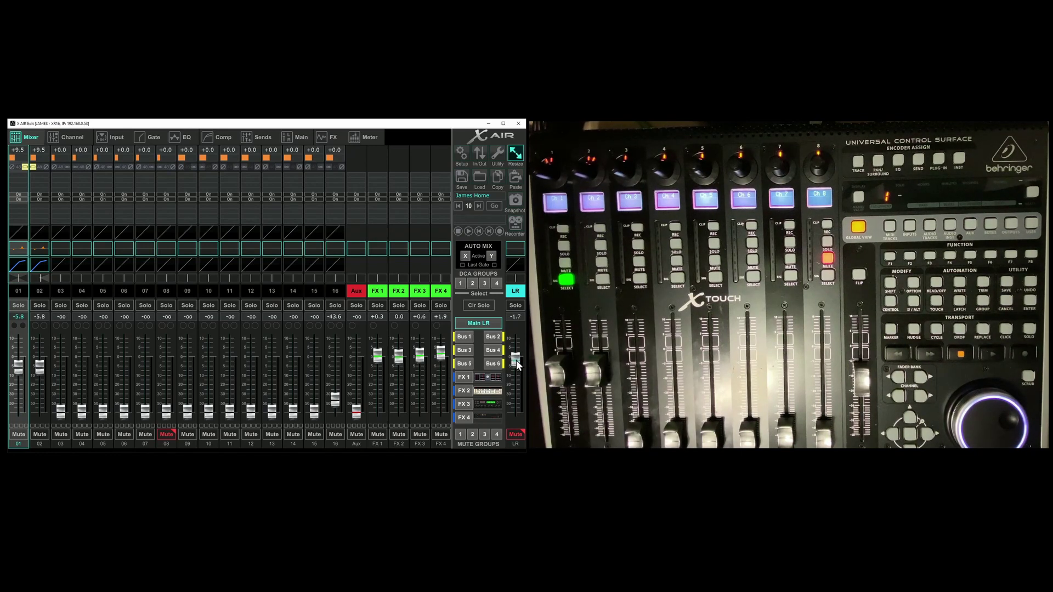
Nudge the LR master fader up to about -1.7 dB so the X-Touch master follows.
{"action": "left_click_drag", "start_coordinate": [523, 368], "coordinate": [524, 365]}
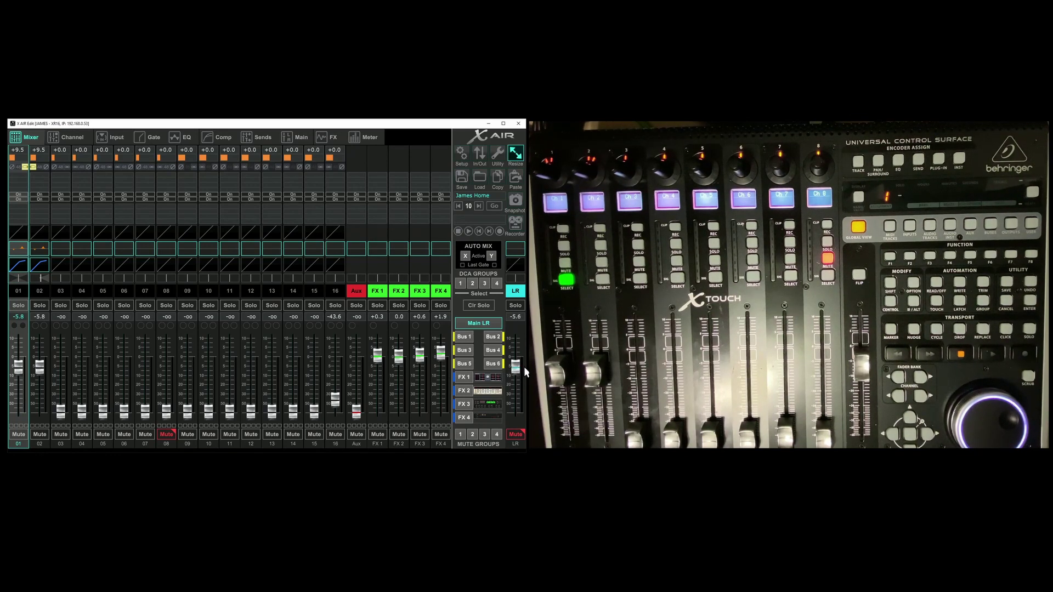